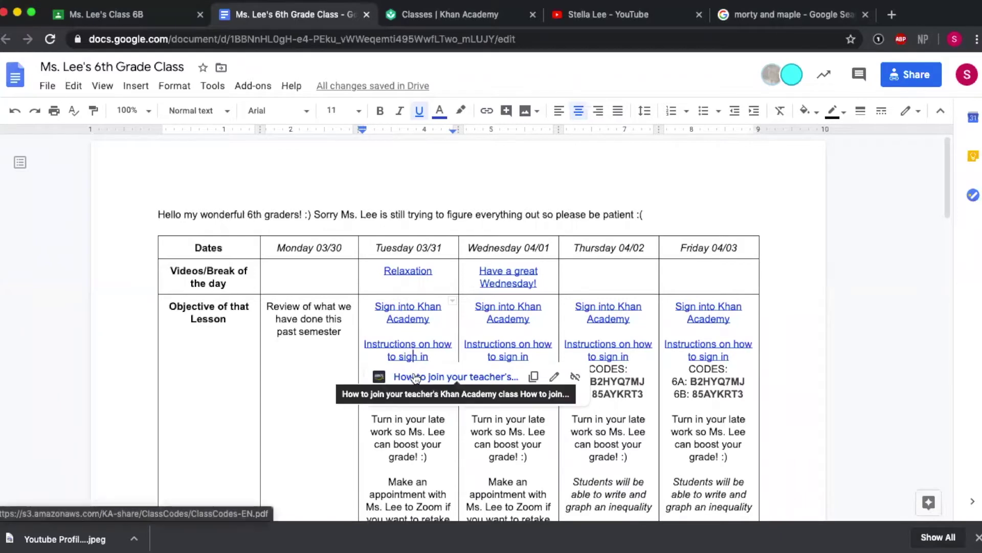
View the Khan Academy sign-in instructions linked under Tuesday 03/31, and open the class join page at its class code field
{"action": "left_click", "coordinate": [431, 377]}
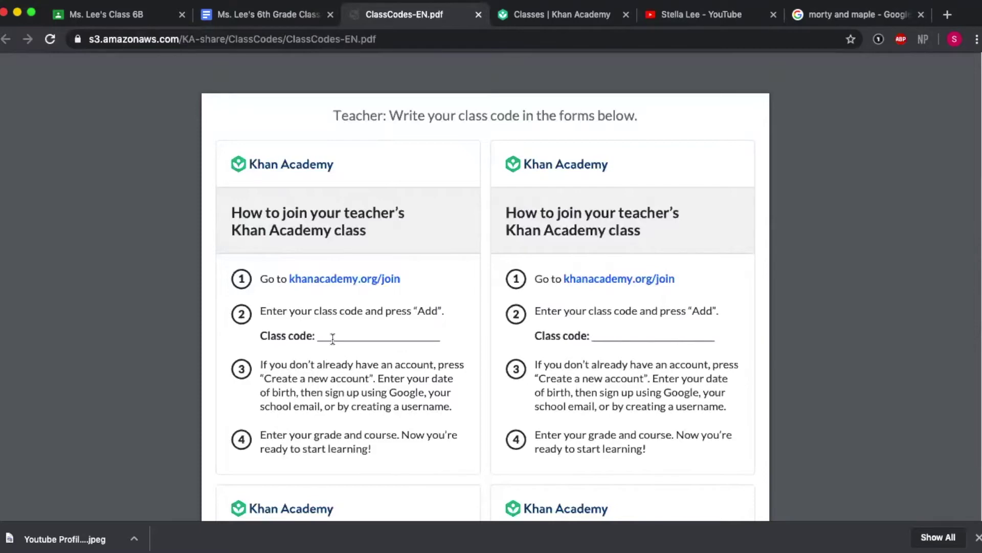
{"action": "left_click", "coordinate": [273, 18]}
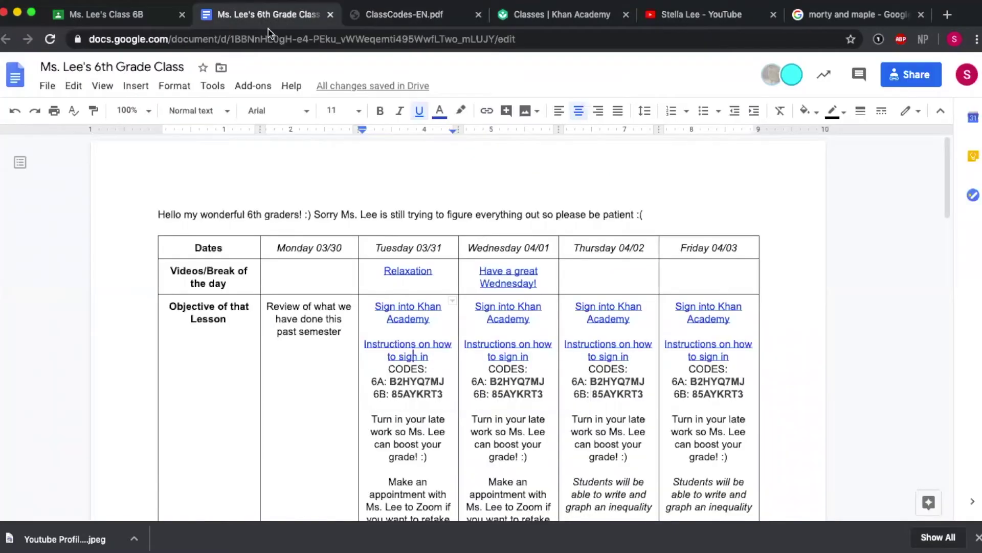
{"action": "left_click", "coordinate": [404, 310]}
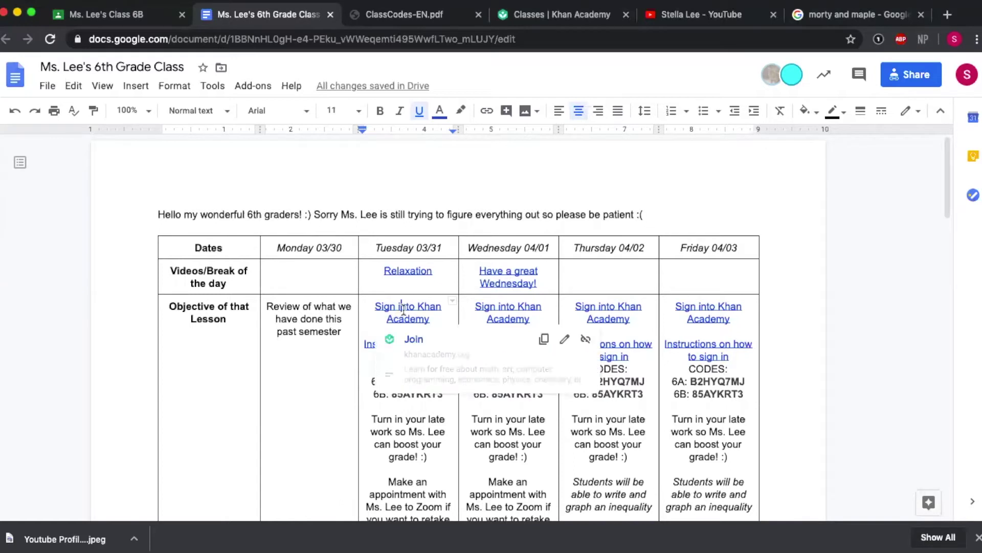
{"action": "left_click", "coordinate": [414, 340]}
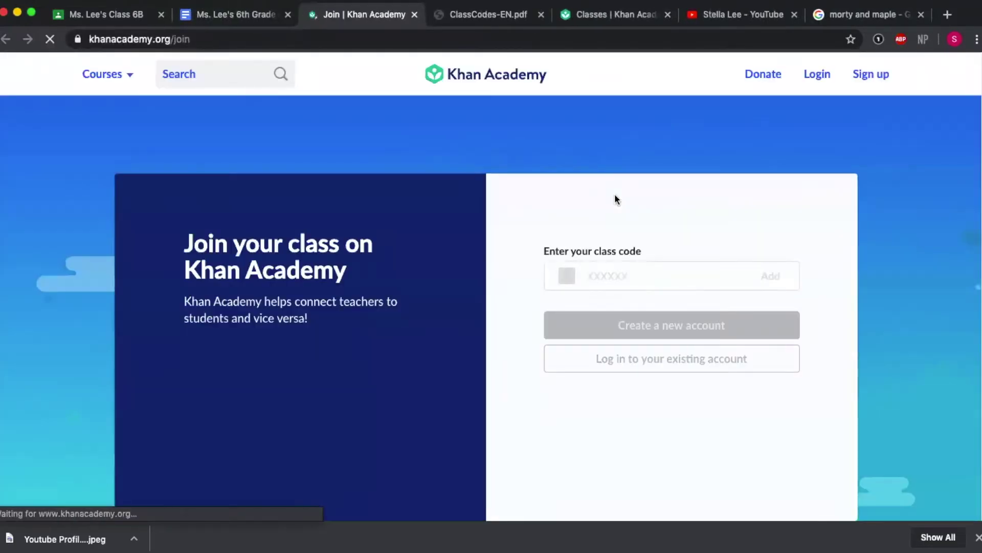
{"action": "left_click", "coordinate": [604, 271]}
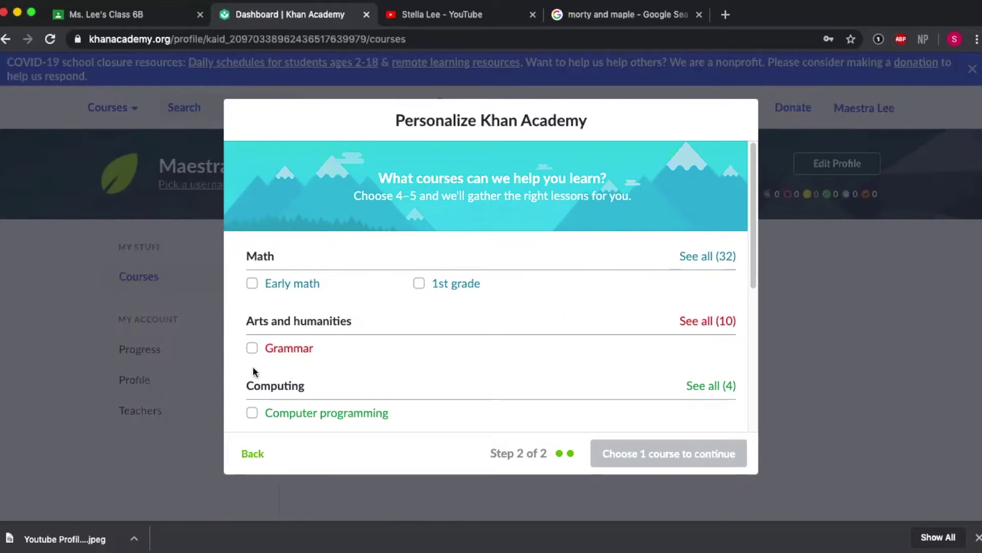
Choose the Early math, 1st grade, Grammar and Computer programming courses and continue with them
{"action": "left_click", "coordinate": [252, 284]}
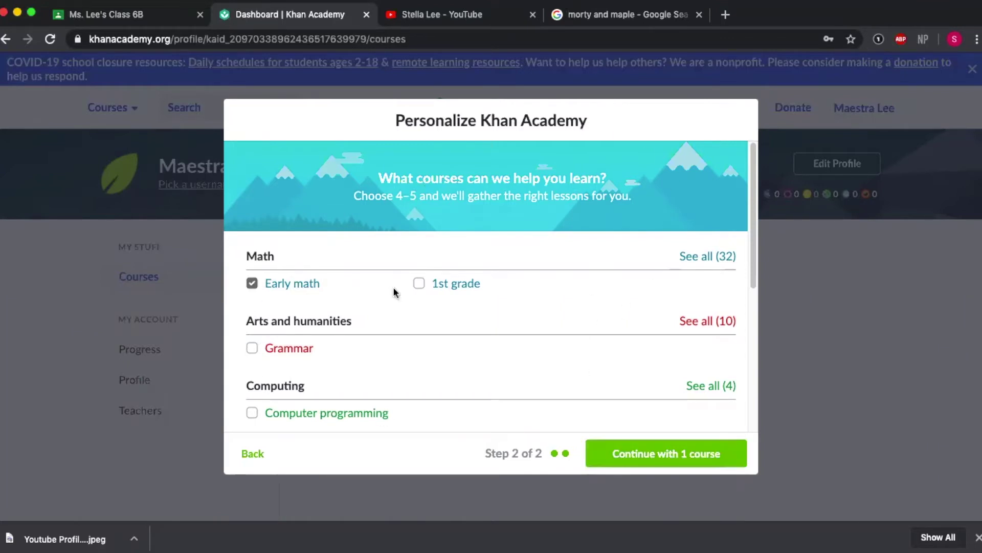
{"action": "left_click", "coordinate": [419, 284]}
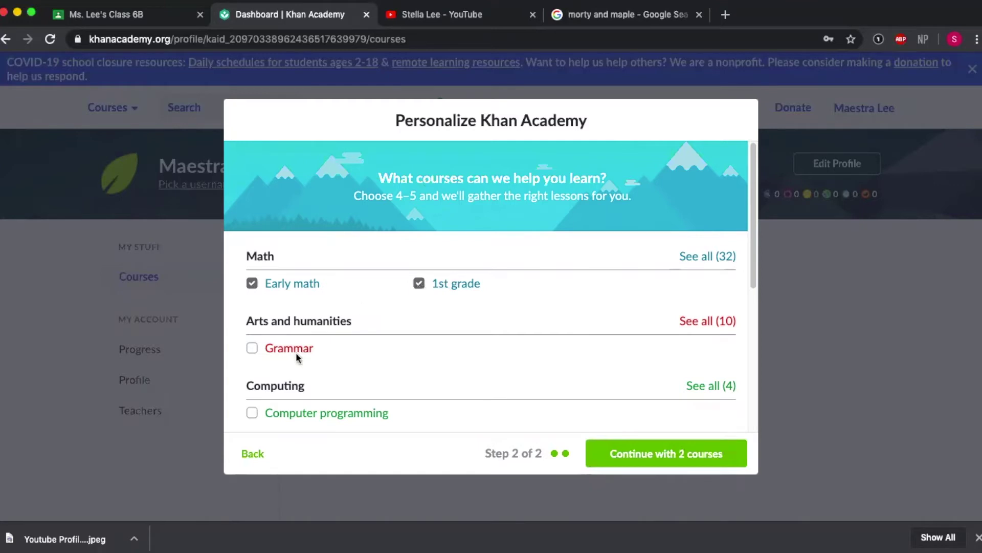
{"action": "left_click", "coordinate": [252, 349]}
{"action": "left_click", "coordinate": [251, 413]}
{"action": "scroll", "coordinate": [449, 369], "scroll_direction": "down", "scroll_amount": 5}
{"action": "scroll", "coordinate": [454, 372], "scroll_direction": "down", "scroll_amount": 2}
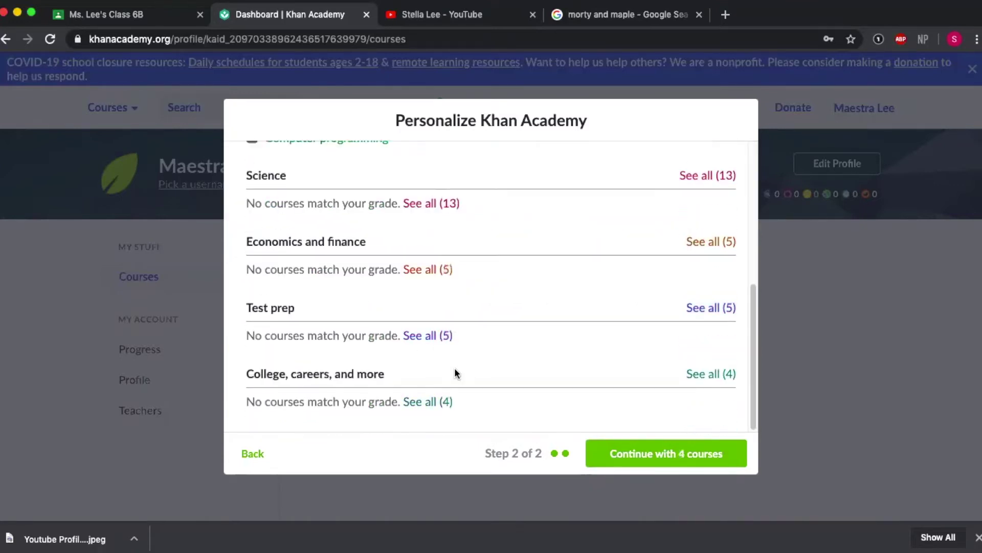
{"action": "scroll", "coordinate": [328, 297], "scroll_direction": "up", "scroll_amount": 7}
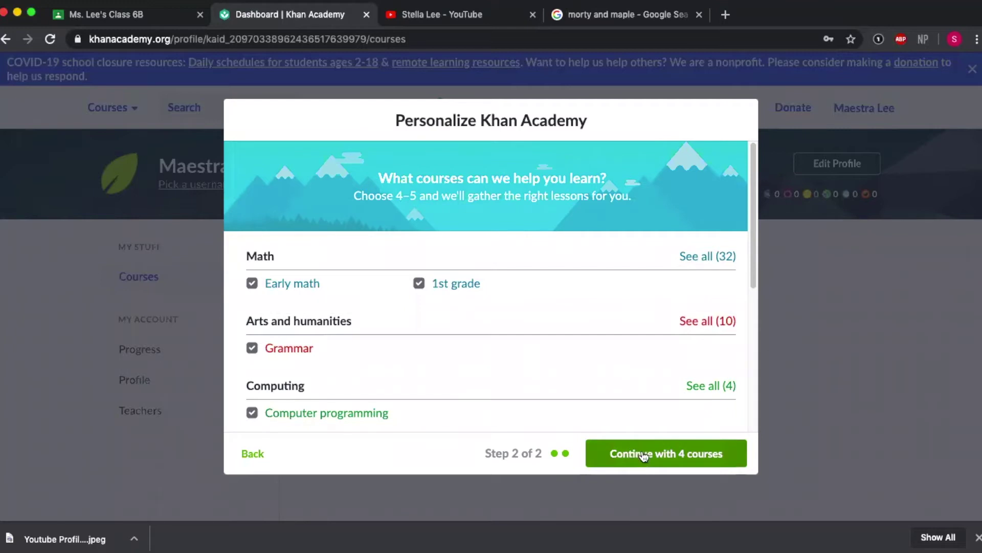
{"action": "left_click", "coordinate": [660, 455]}
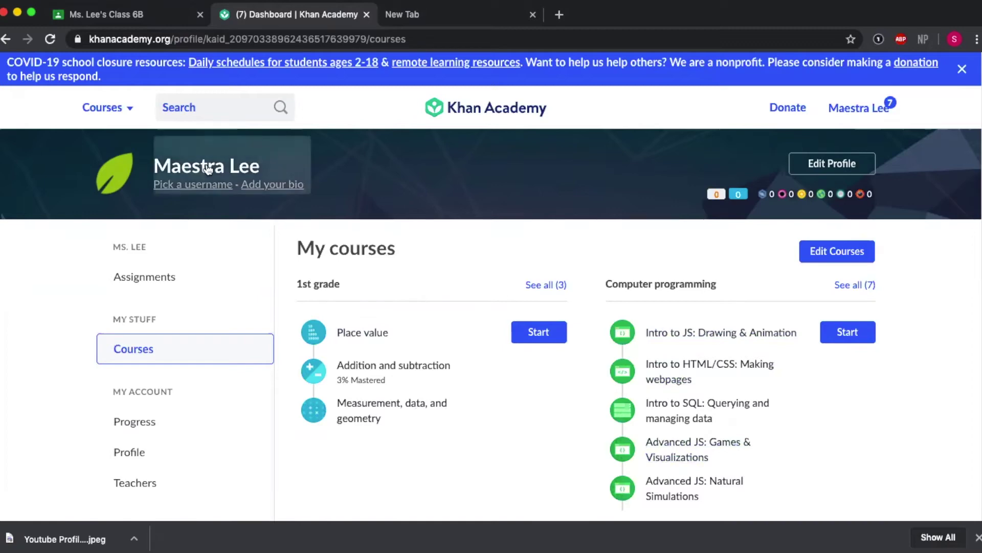
Look through the full course catalogue and the courses listed on the student dashboard
{"action": "left_click", "coordinate": [118, 108]}
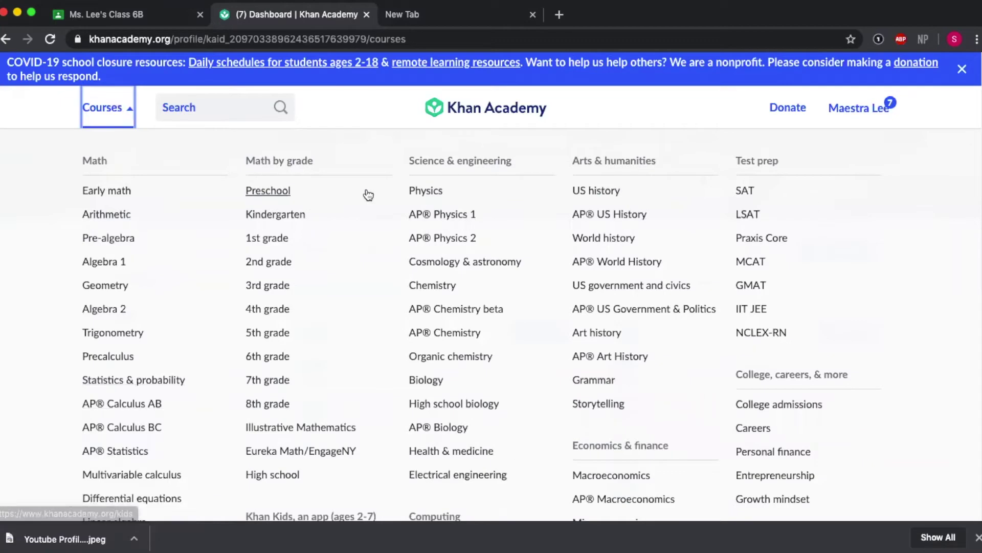
{"action": "left_click", "coordinate": [87, 109]}
{"action": "scroll", "coordinate": [589, 338], "scroll_direction": "down", "scroll_amount": 5}
{"action": "scroll", "coordinate": [590, 337], "scroll_direction": "down", "scroll_amount": 7}
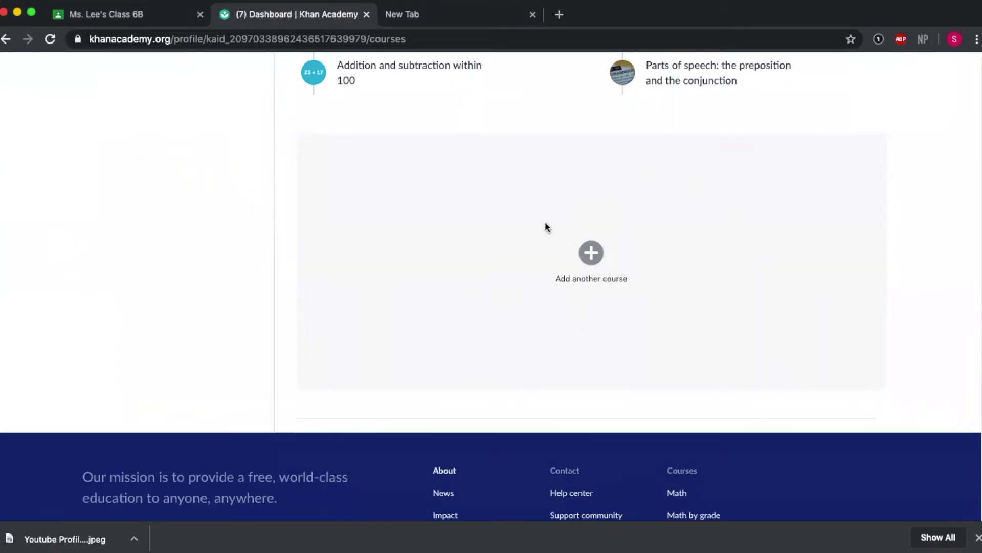
{"action": "scroll", "coordinate": [391, 269], "scroll_direction": "up", "scroll_amount": 6}
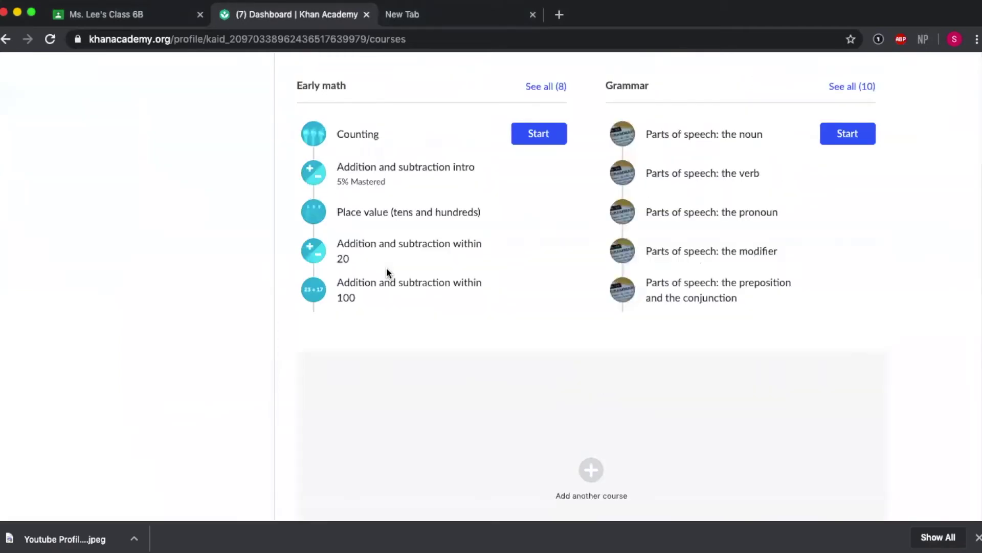
{"action": "scroll", "coordinate": [386, 273], "scroll_direction": "up", "scroll_amount": 7}
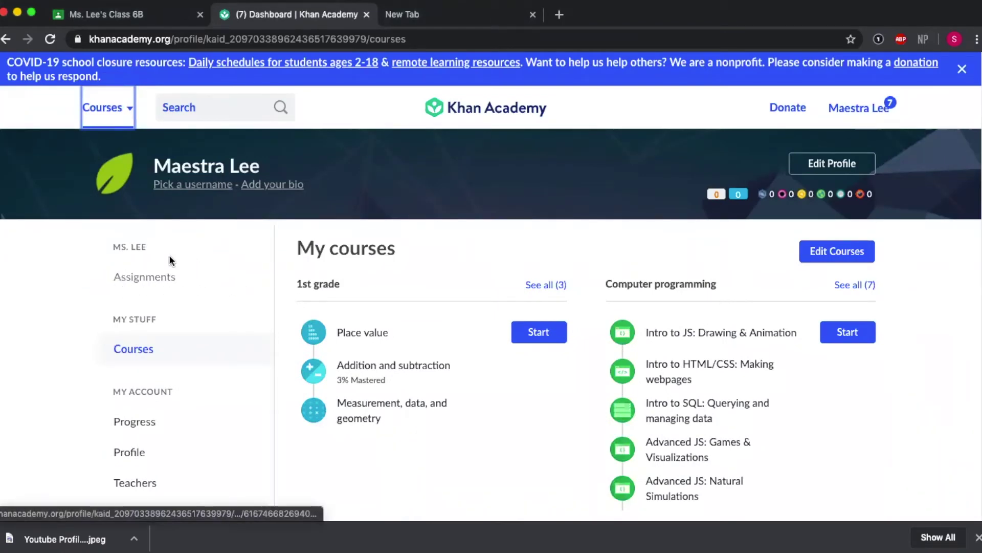
Open the teacher's active assignments and start the Add within 20 practice
{"action": "left_click", "coordinate": [152, 280]}
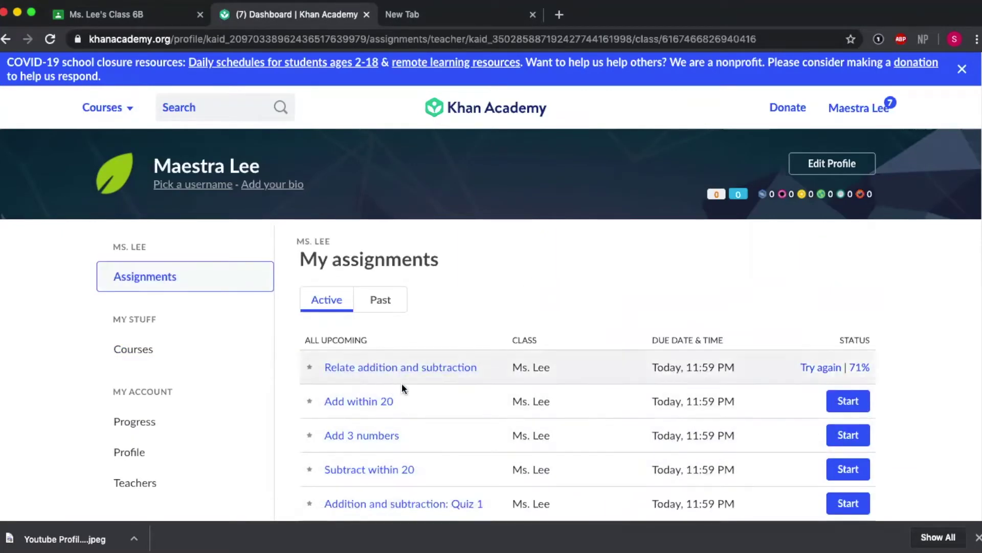
{"action": "scroll", "coordinate": [497, 389], "scroll_direction": "down", "scroll_amount": 2}
{"action": "scroll", "coordinate": [497, 389], "scroll_direction": "down", "scroll_amount": 3}
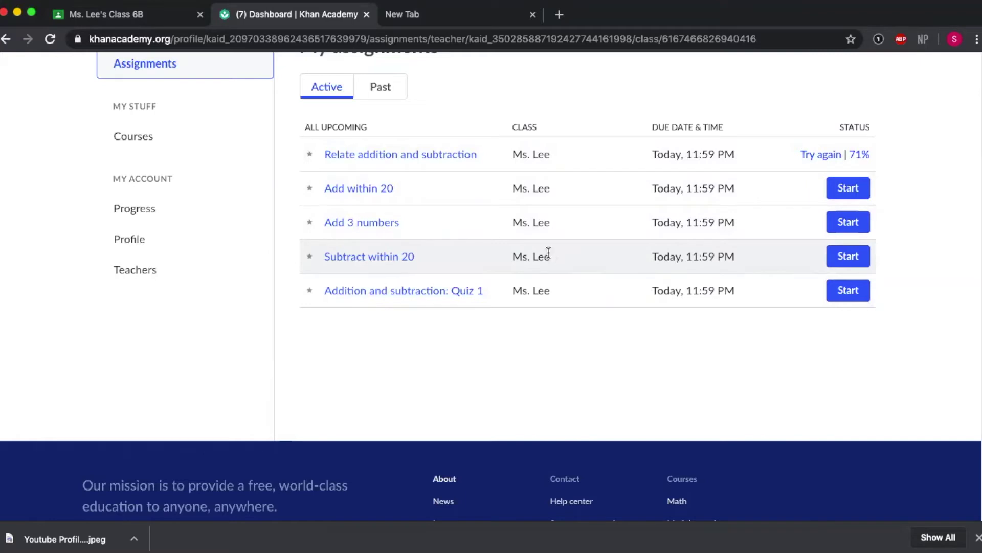
{"action": "left_click", "coordinate": [844, 189]}
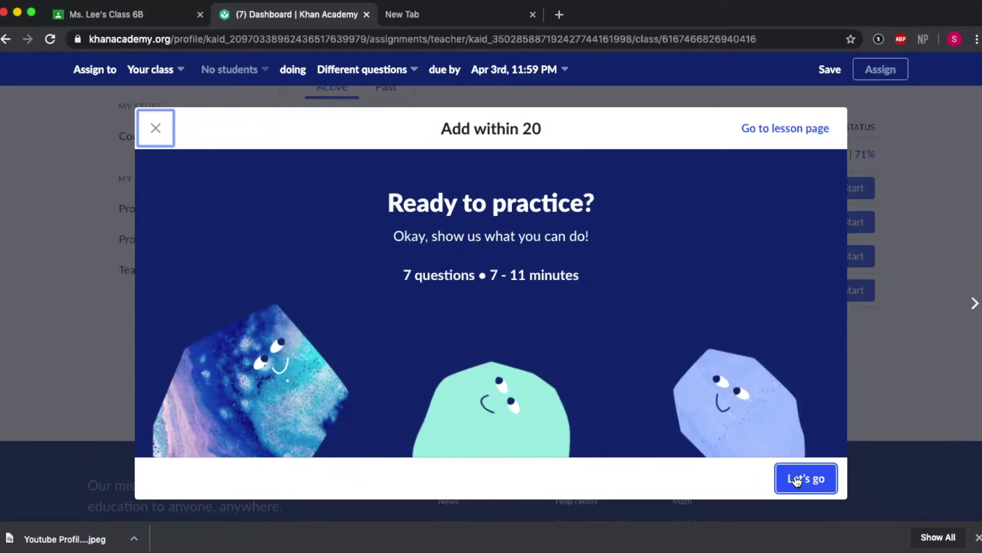
{"action": "left_click", "coordinate": [796, 480]}
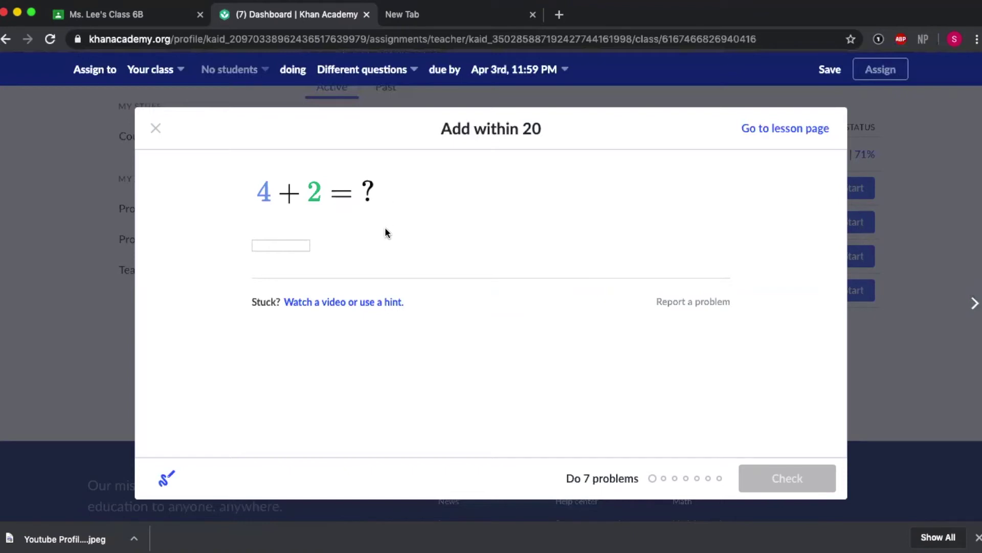
Open the help for the 4 + 2 question and reveal all four hints
{"action": "left_click", "coordinate": [365, 306]}
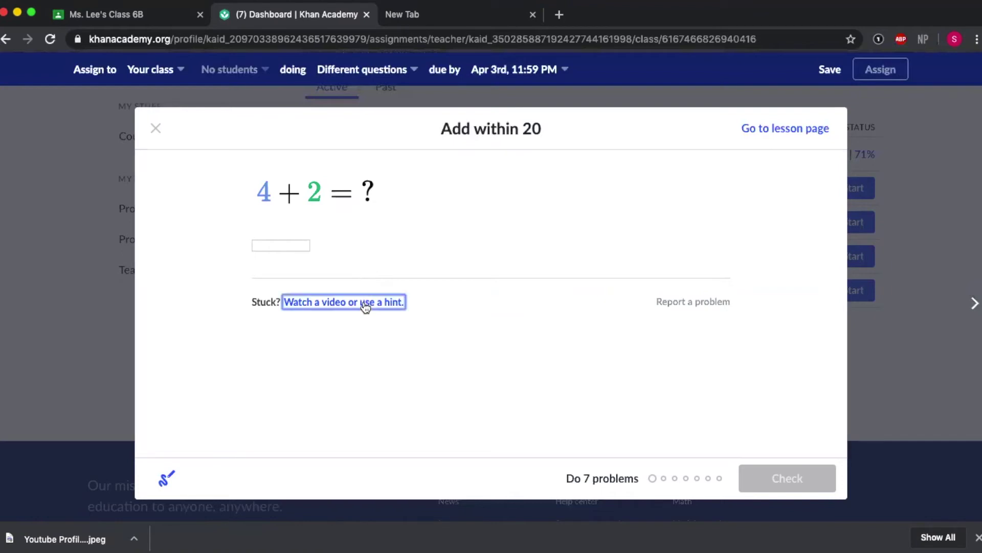
{"action": "scroll", "coordinate": [464, 326], "scroll_direction": "down", "scroll_amount": 1}
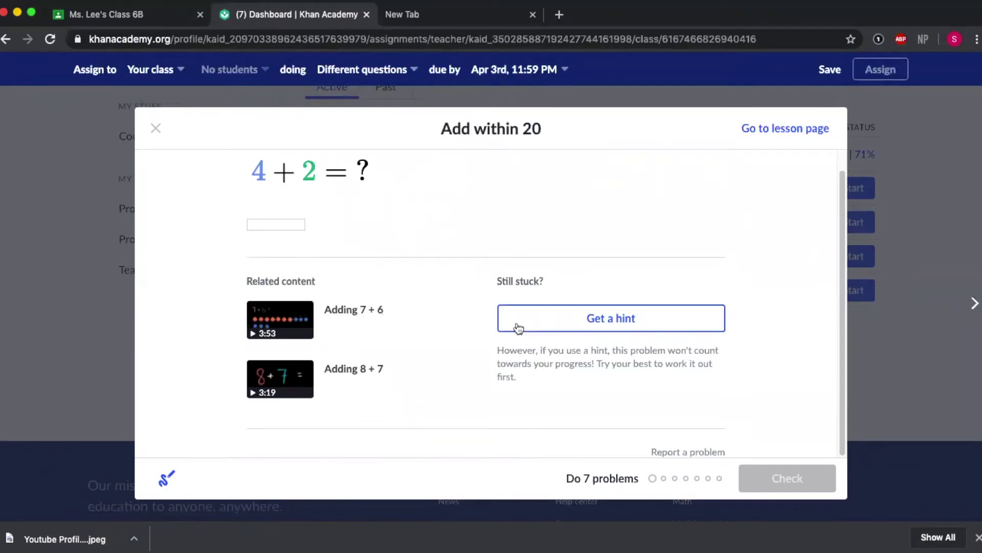
{"action": "left_click", "coordinate": [558, 325]}
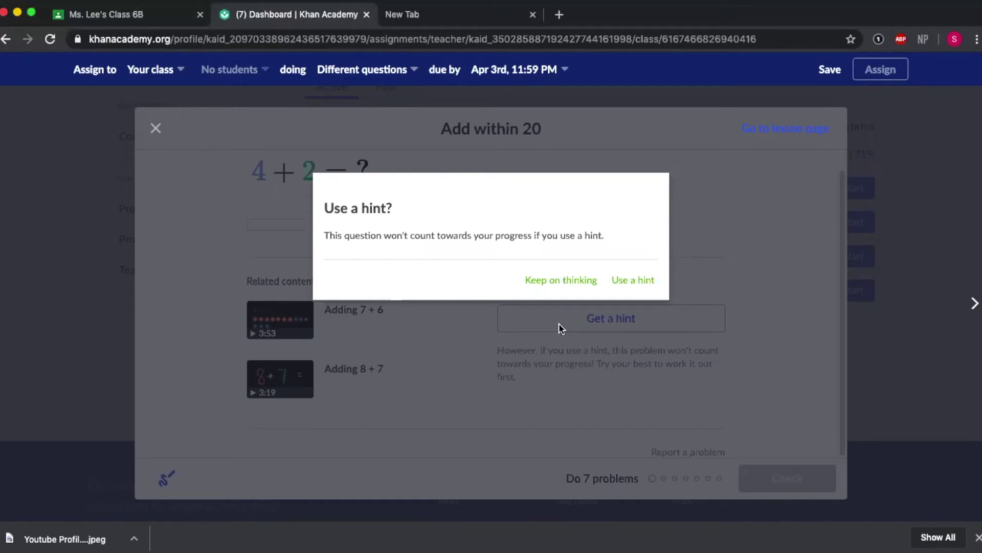
{"action": "left_click", "coordinate": [641, 281]}
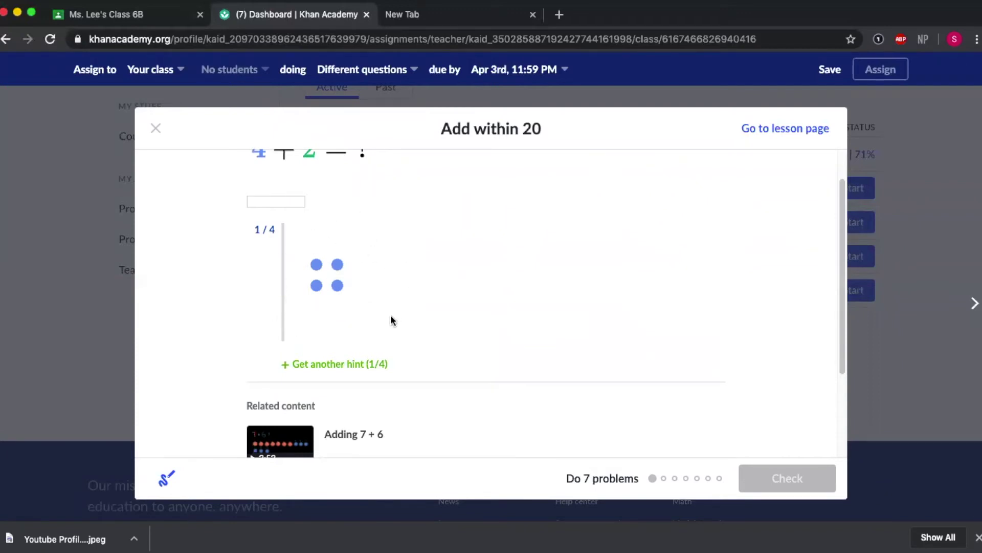
{"action": "left_click", "coordinate": [365, 366]}
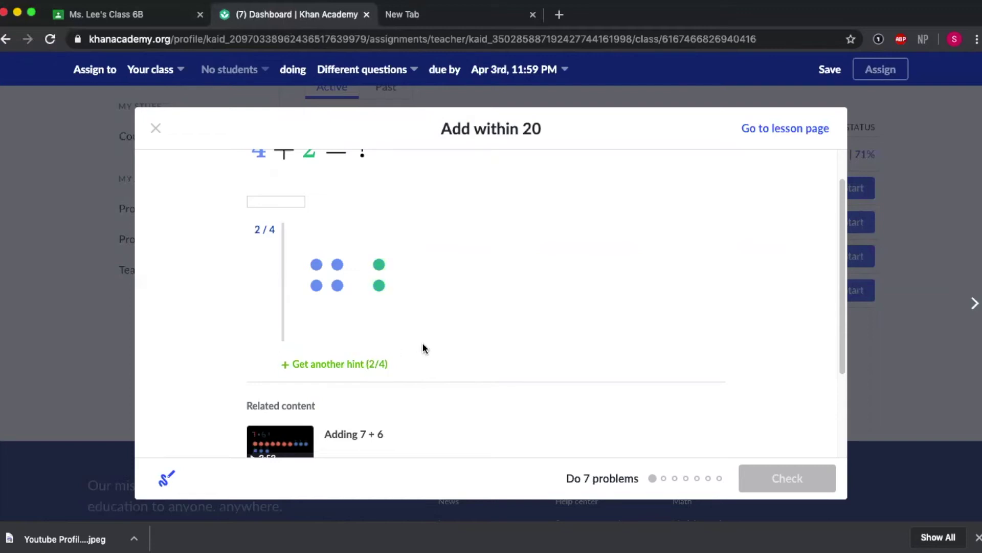
{"action": "left_click", "coordinate": [369, 365]}
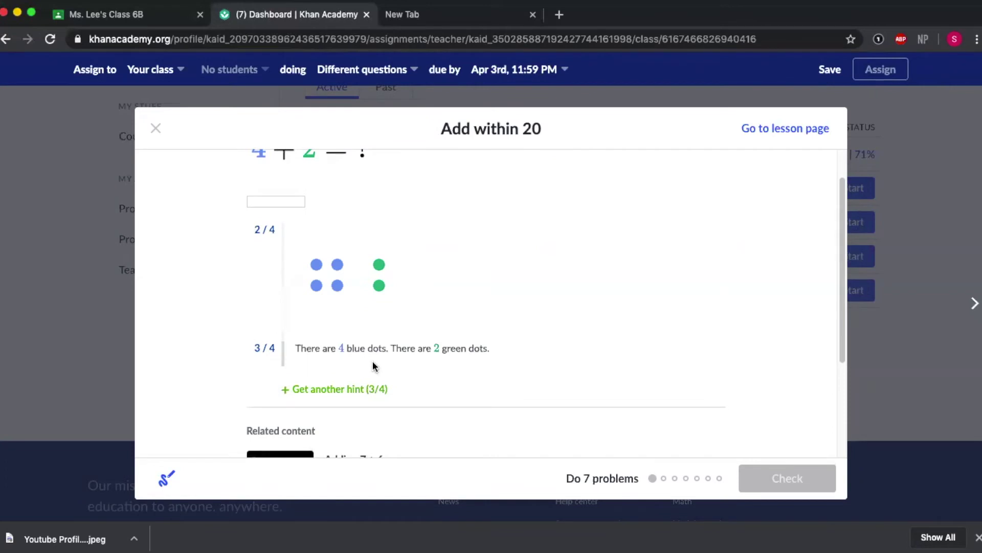
{"action": "left_click", "coordinate": [367, 389]}
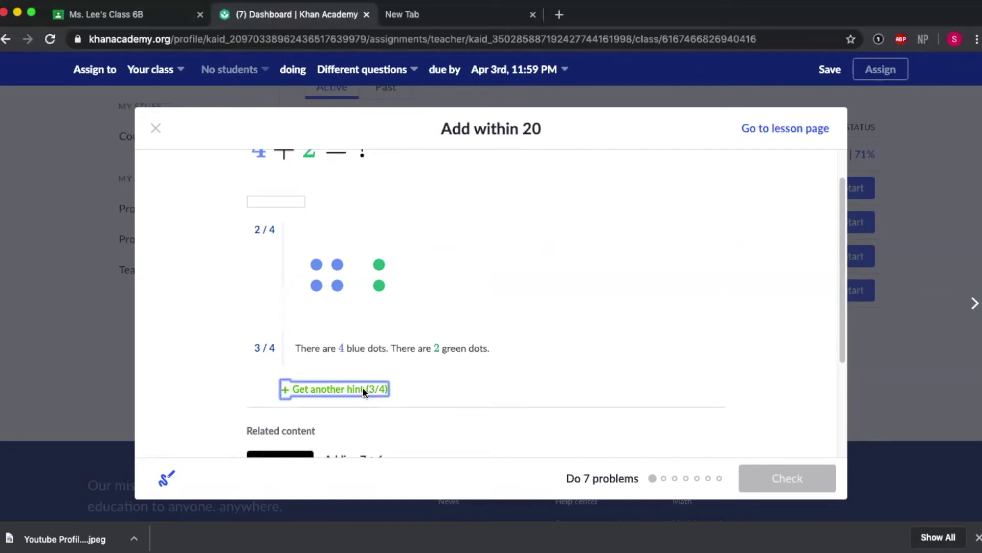
{"action": "left_click_drag", "start_coordinate": [322, 373], "coordinate": [409, 374]}
{"action": "left_click", "coordinate": [409, 374]}
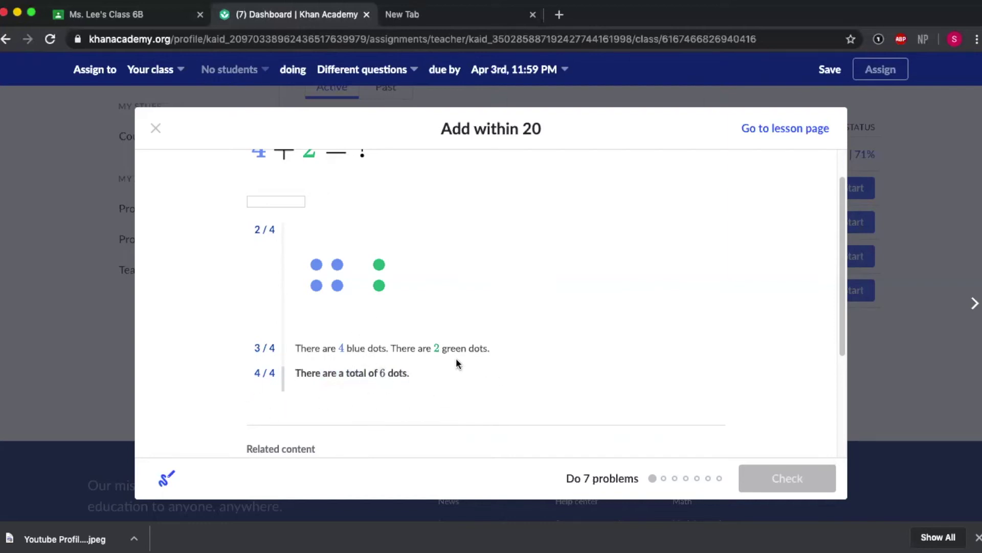
Answer the 4 + 2 question with 6, check it and go on to the next question
{"action": "scroll", "coordinate": [369, 376], "scroll_direction": "up", "scroll_amount": 2}
{"action": "left_click", "coordinate": [287, 233]}
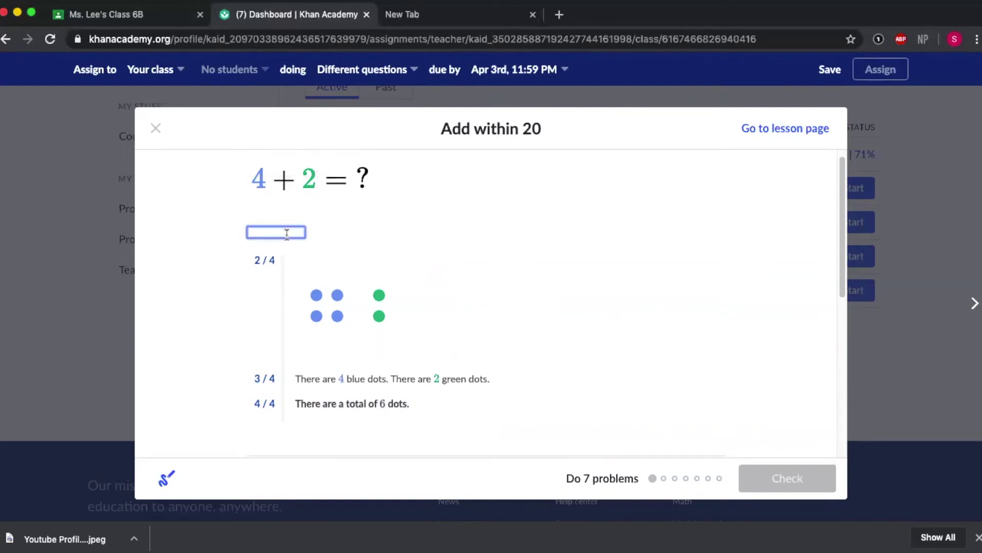
{"action": "type", "text": "6"}
{"action": "scroll", "coordinate": [397, 297], "scroll_direction": "down", "scroll_amount": 10}
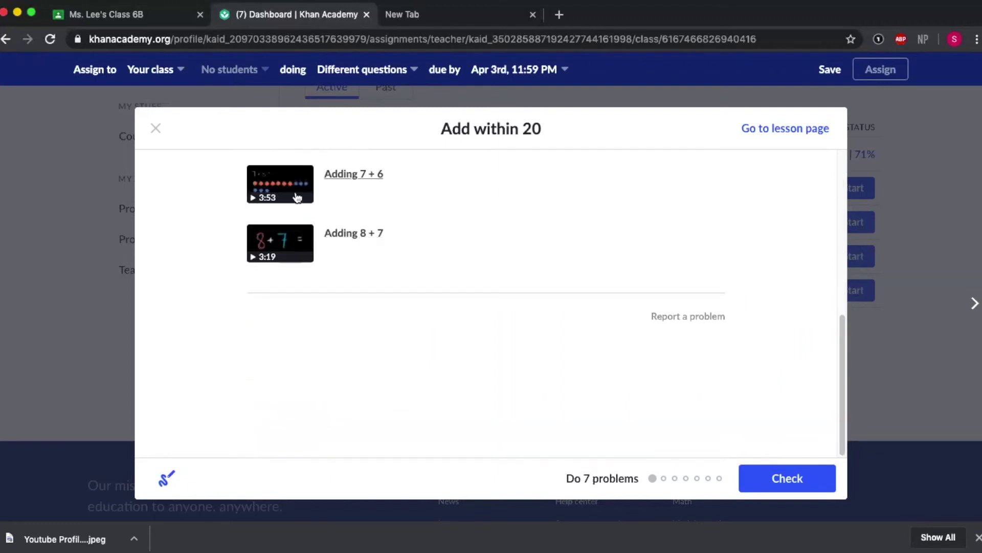
{"action": "scroll", "coordinate": [429, 236], "scroll_direction": "up", "scroll_amount": 1}
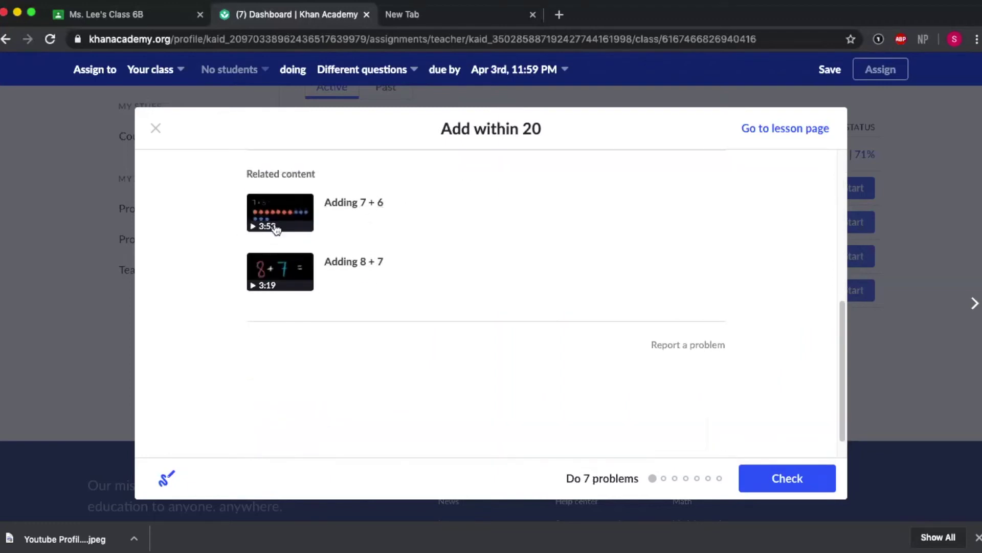
{"action": "scroll", "coordinate": [591, 379], "scroll_direction": "up", "scroll_amount": 8}
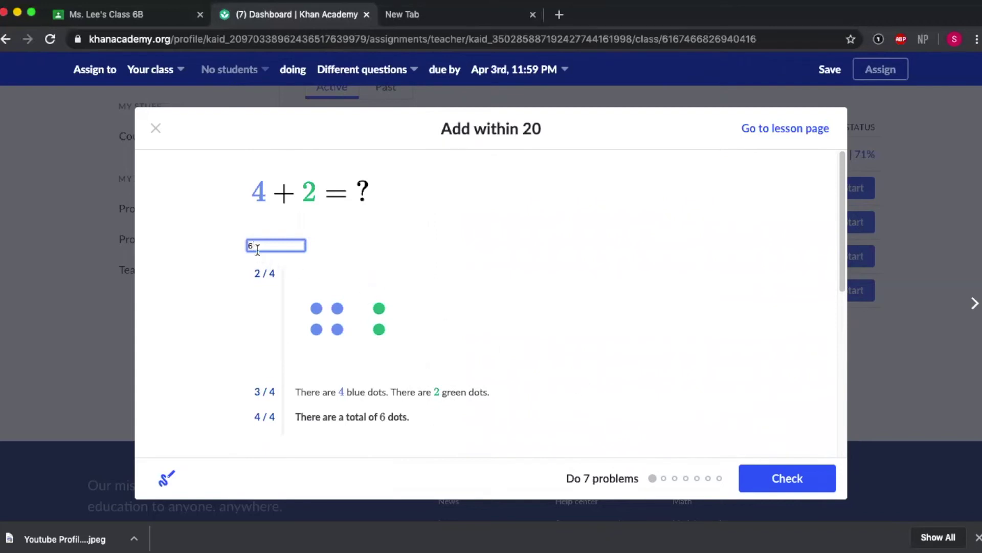
{"action": "left_click", "coordinate": [761, 483]}
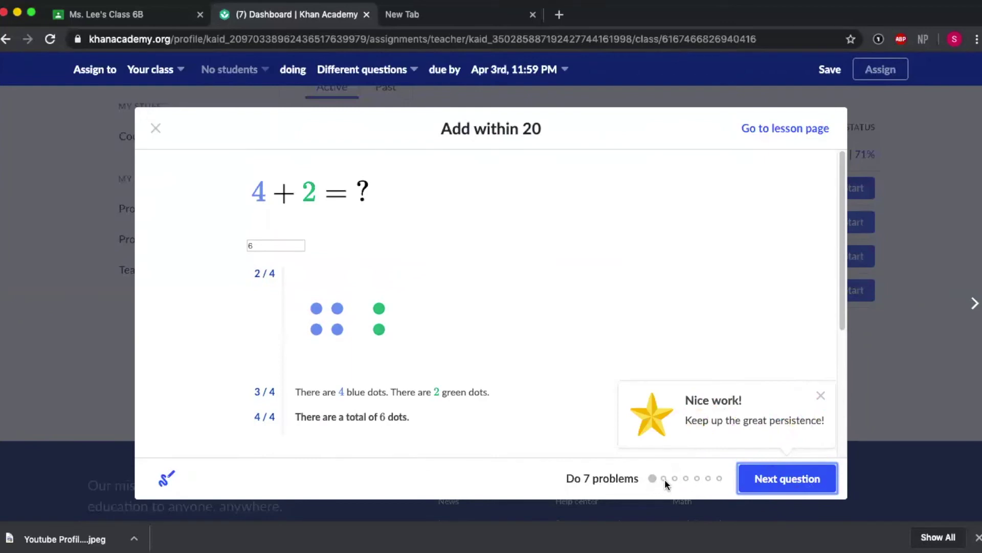
{"action": "left_click", "coordinate": [774, 480]}
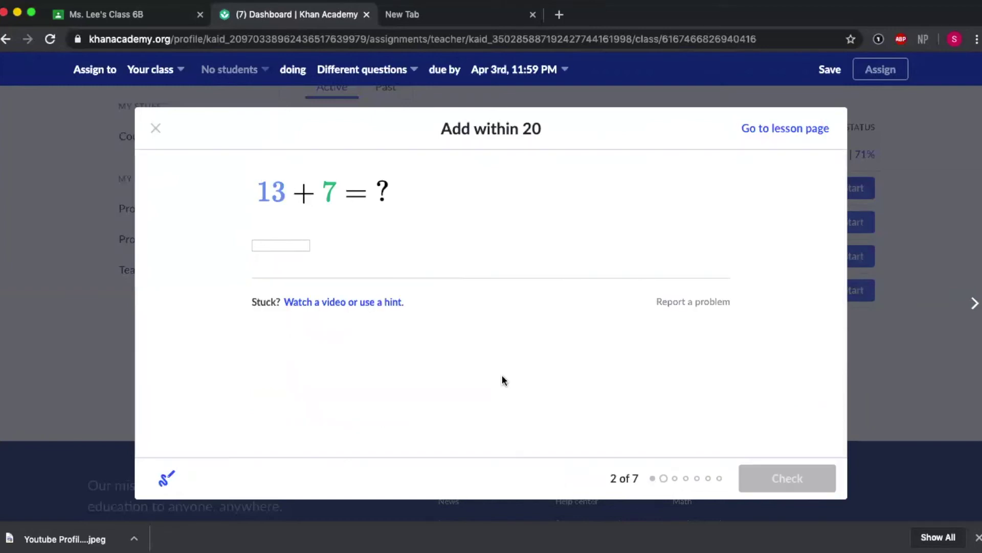
Answer the 13 + 7 question with 20 and check it
{"action": "left_click", "coordinate": [281, 246]}
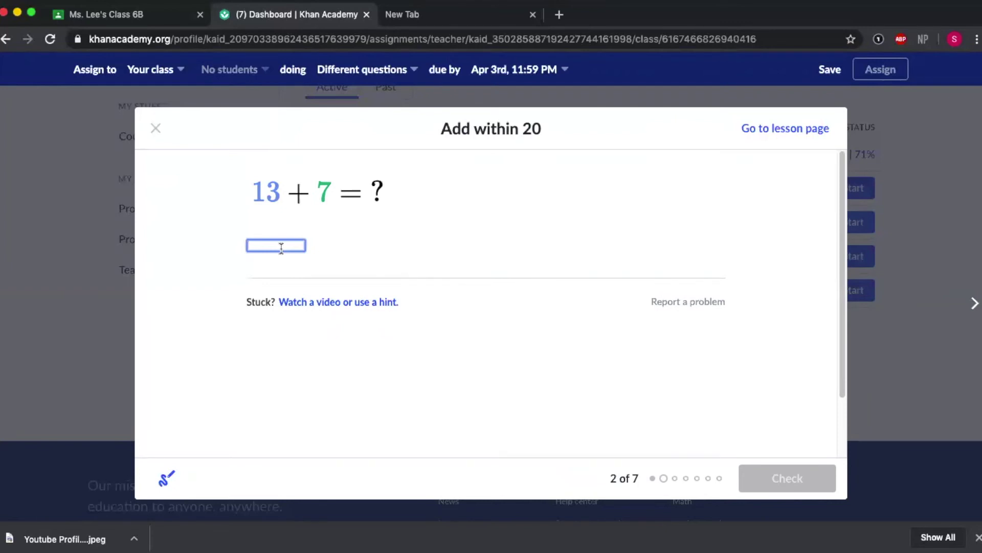
{"action": "type", "text": "20"}
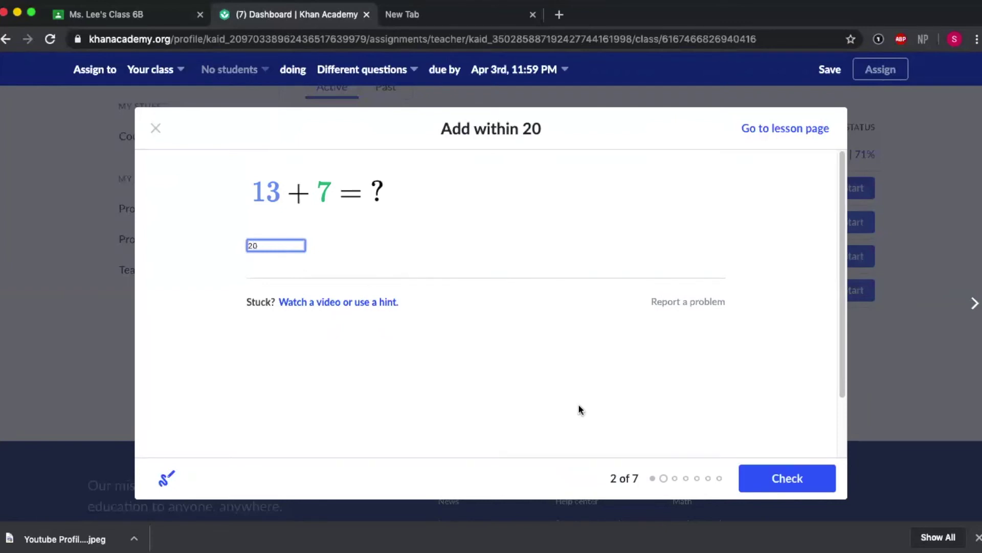
{"action": "left_click", "coordinate": [797, 481]}
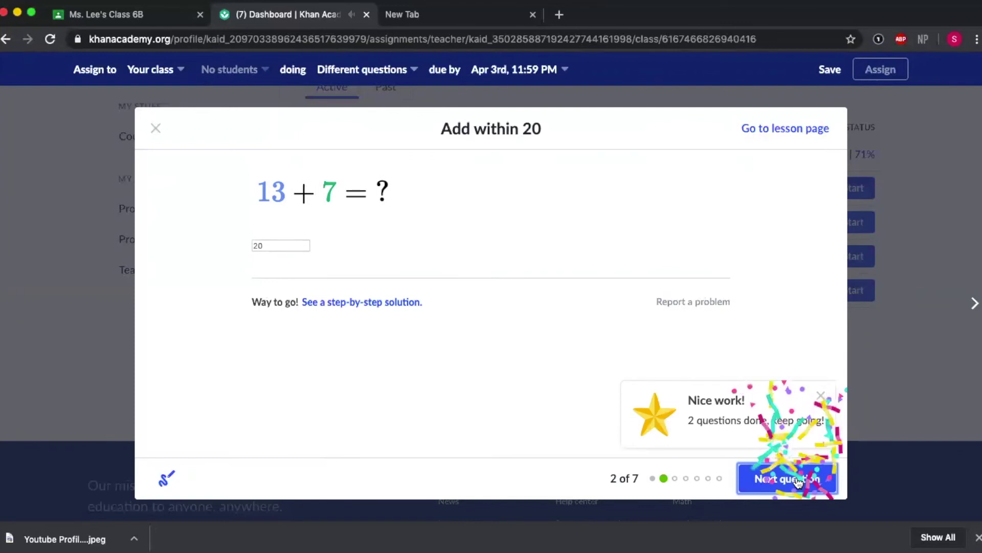
Go on to the 10 + 7 question, answer it with 17, check it and continue to the following question
{"action": "left_click", "coordinate": [795, 483]}
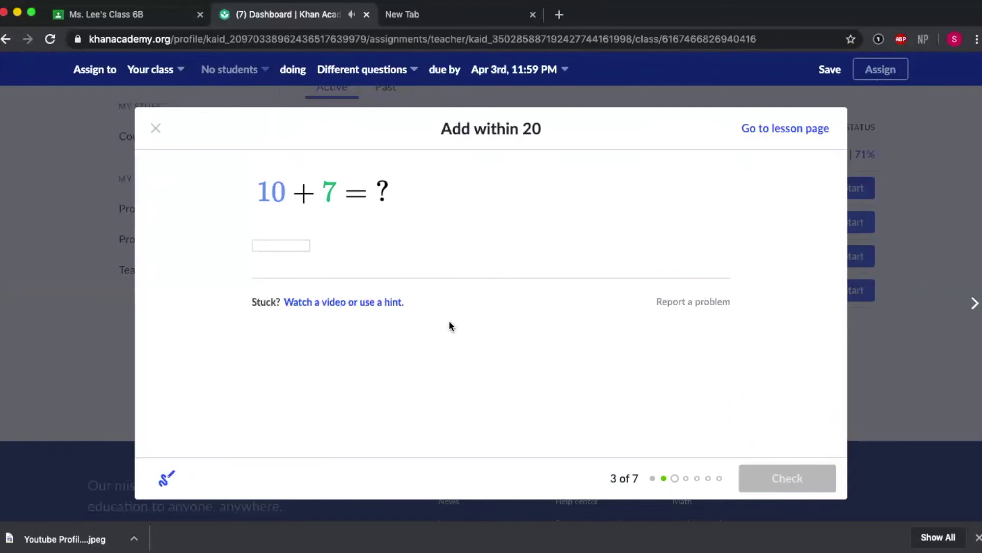
{"action": "left_click", "coordinate": [286, 245]}
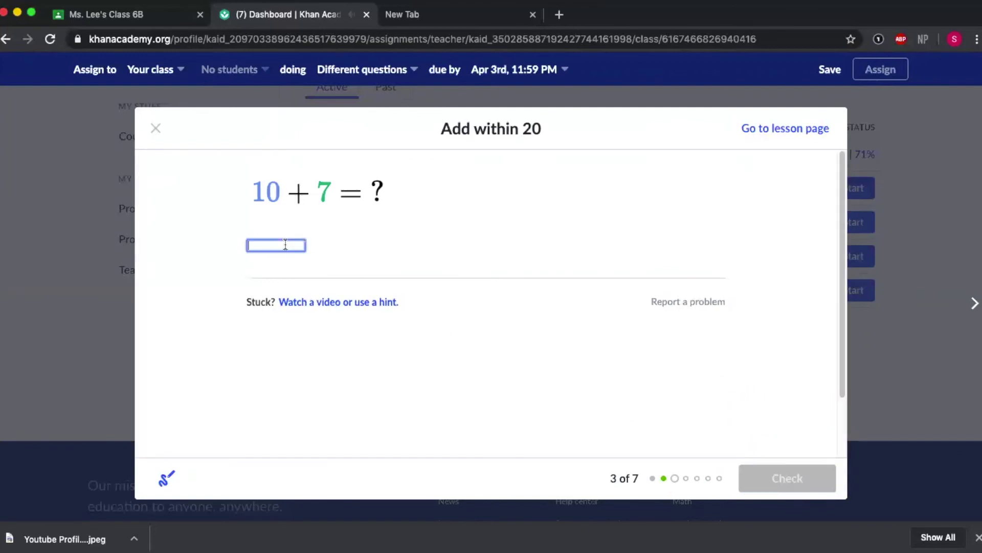
{"action": "type", "text": "17"}
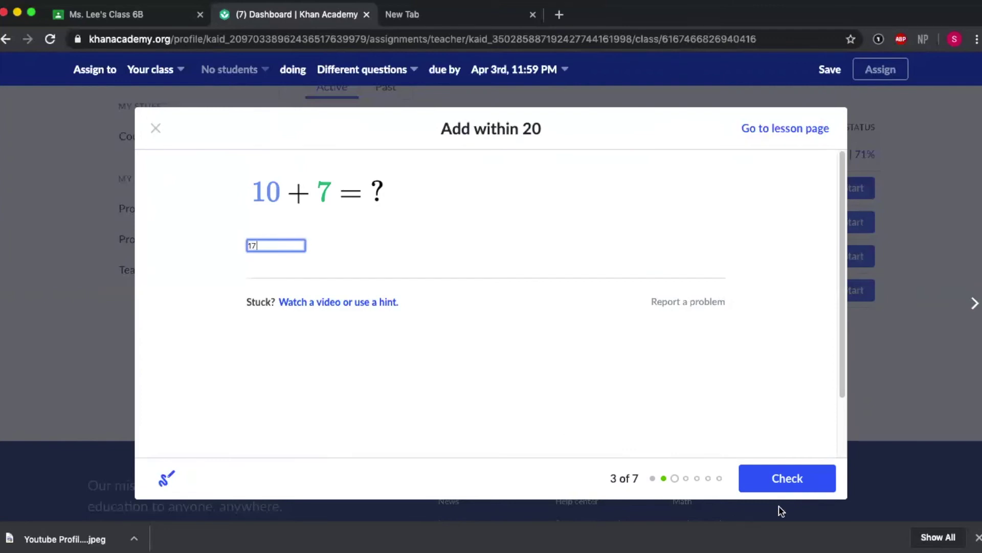
{"action": "left_click", "coordinate": [783, 483]}
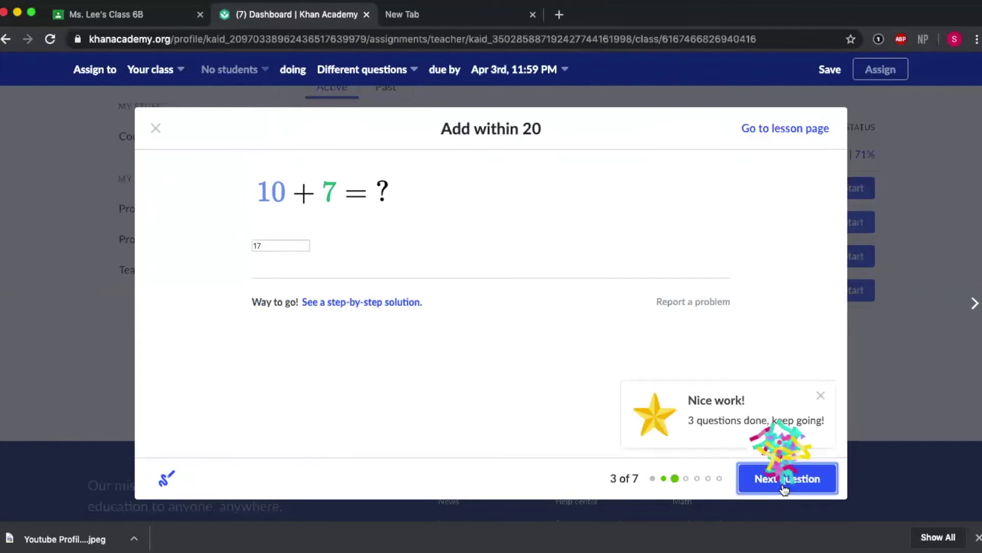
{"action": "left_click", "coordinate": [753, 476]}
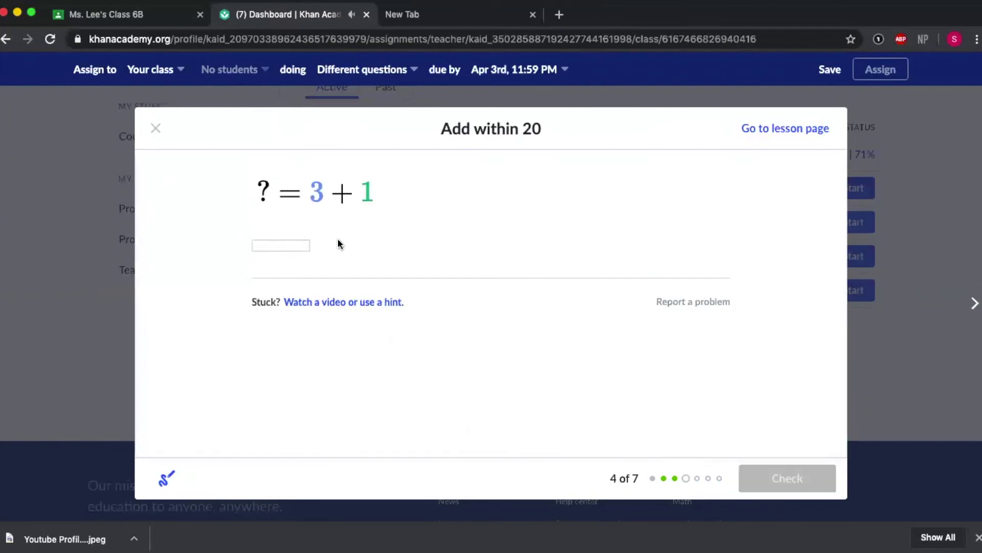
Show the summary of the completed Add within 20 practice and finish it to return to the assignments list
{"action": "left_click", "coordinate": [354, 306]}
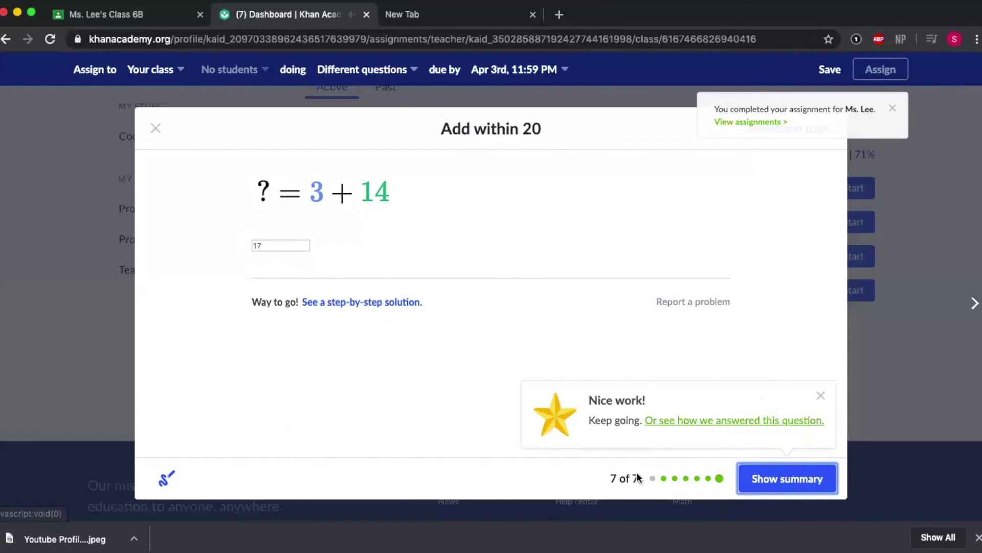
{"action": "left_click", "coordinate": [800, 485]}
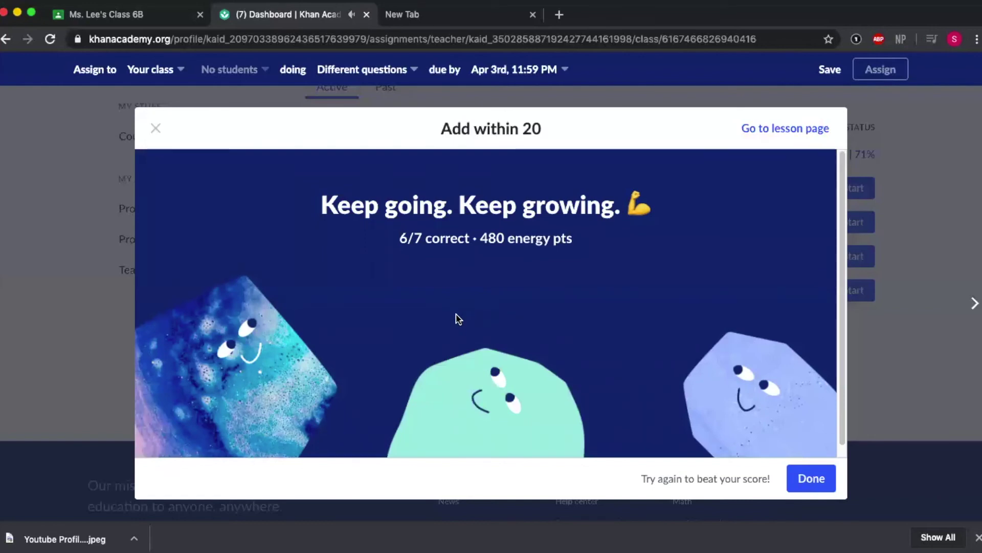
{"action": "left_click", "coordinate": [801, 480]}
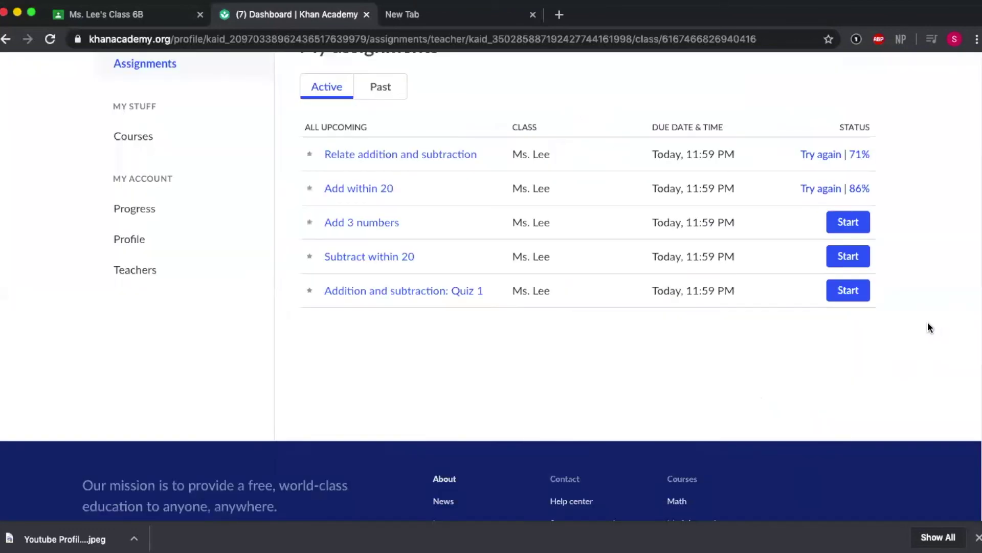
Open the retry of the Add within 20 assignment, close it without starting and review the active assignments list
{"action": "left_click", "coordinate": [822, 189]}
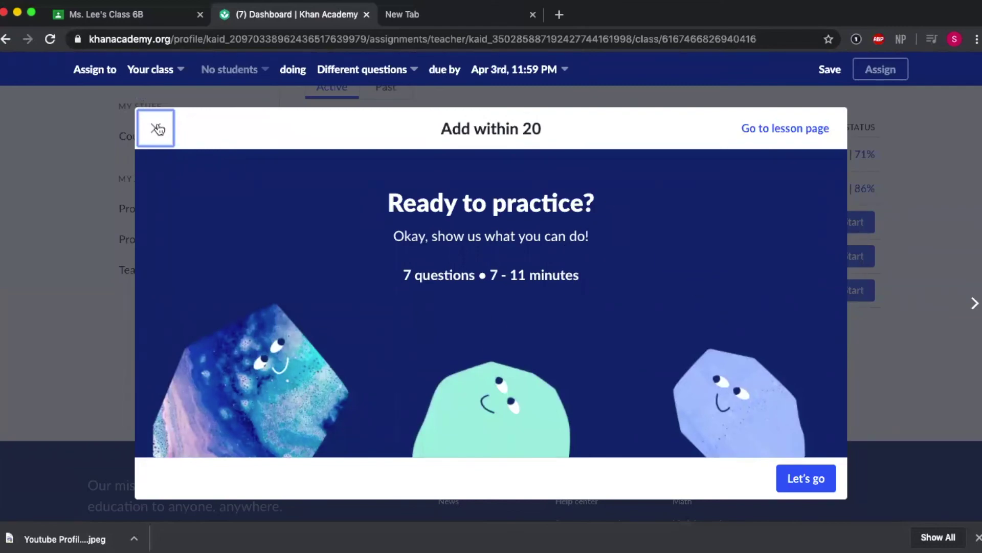
{"action": "left_click", "coordinate": [158, 128]}
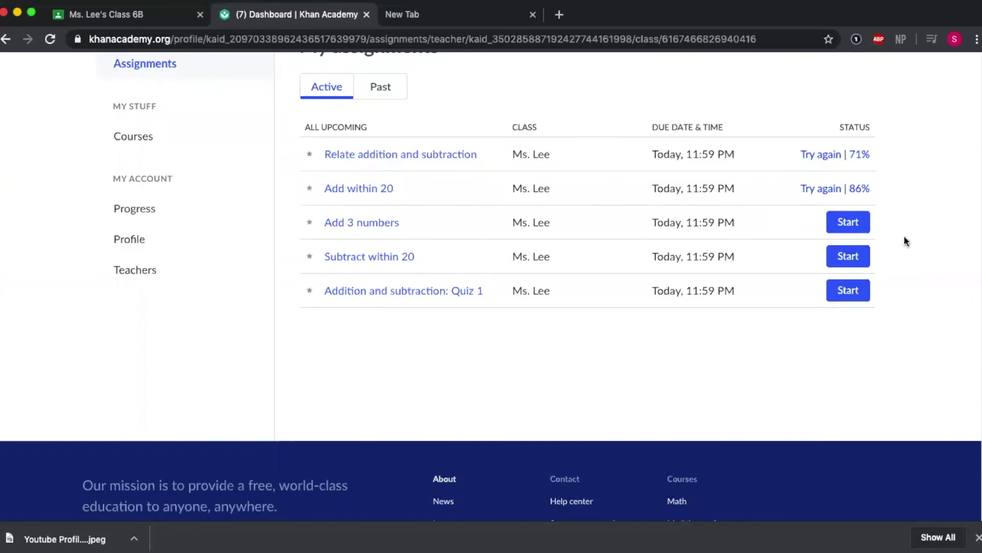
{"action": "scroll", "coordinate": [886, 237], "scroll_direction": "up", "scroll_amount": 3}
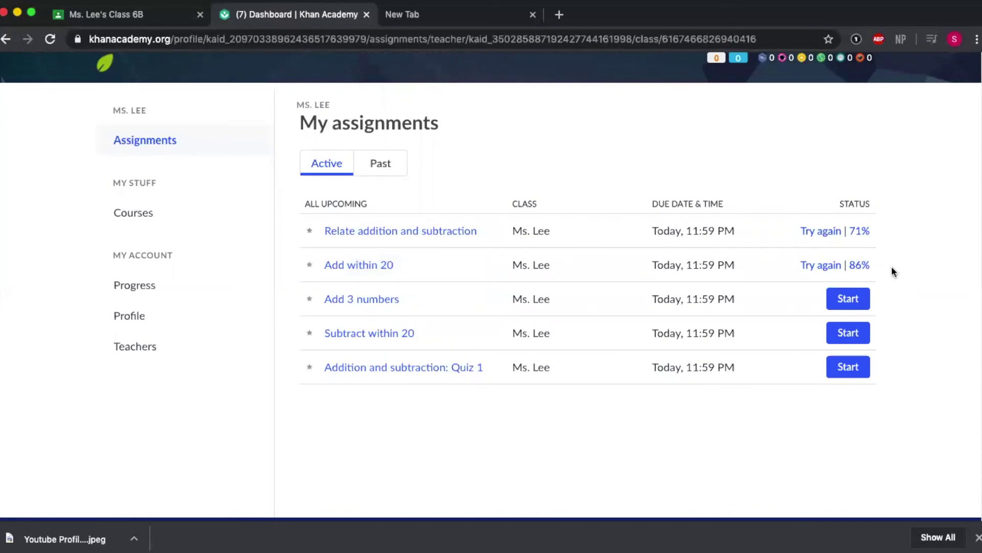
{"action": "scroll", "coordinate": [892, 267], "scroll_direction": "up", "scroll_amount": 5}
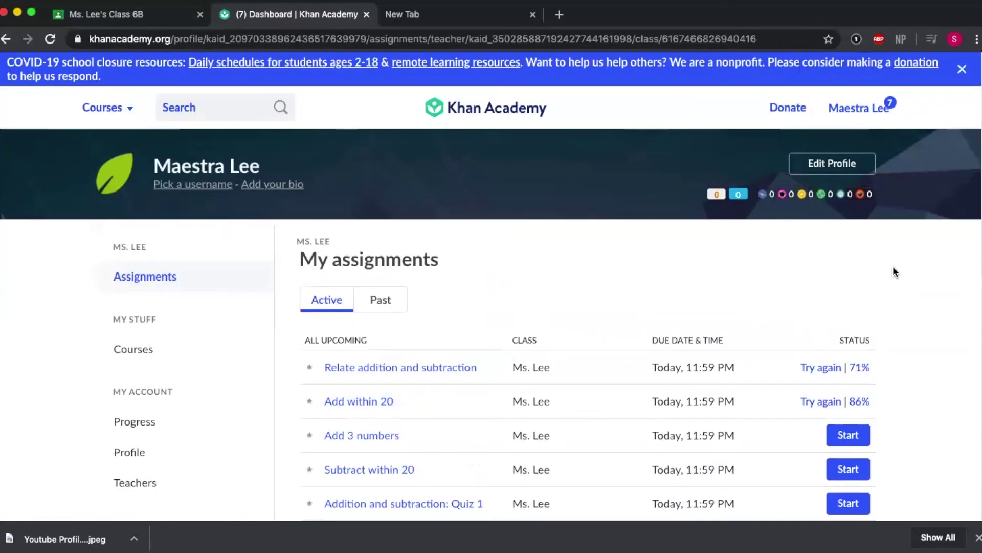